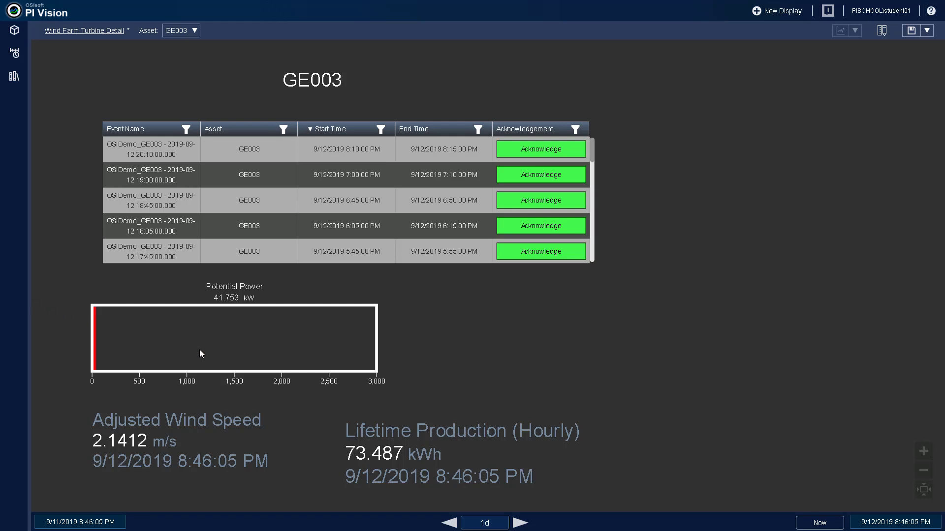
Step: Cut the Potential Power gauge's states by deleting 2400 and 1800, and change 1200→1000 and 600→500
right_click(293, 333)
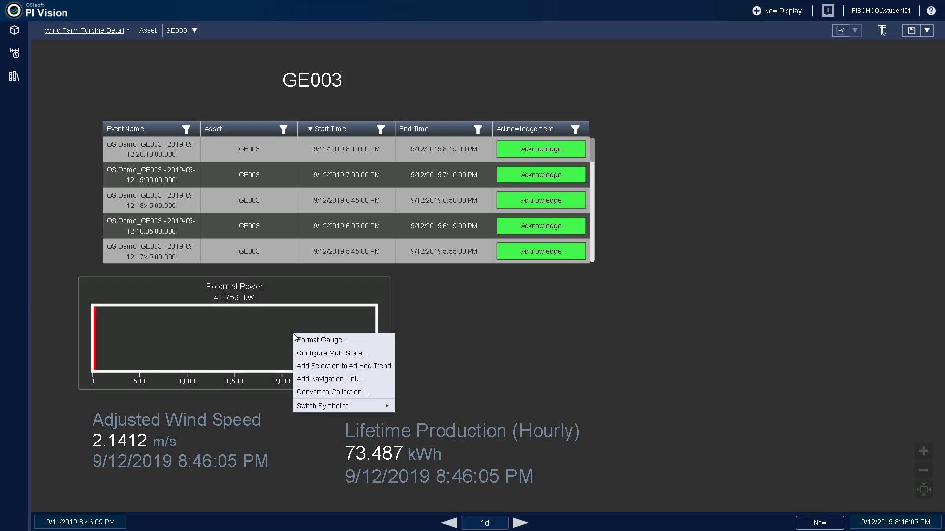
left_click(355, 354)
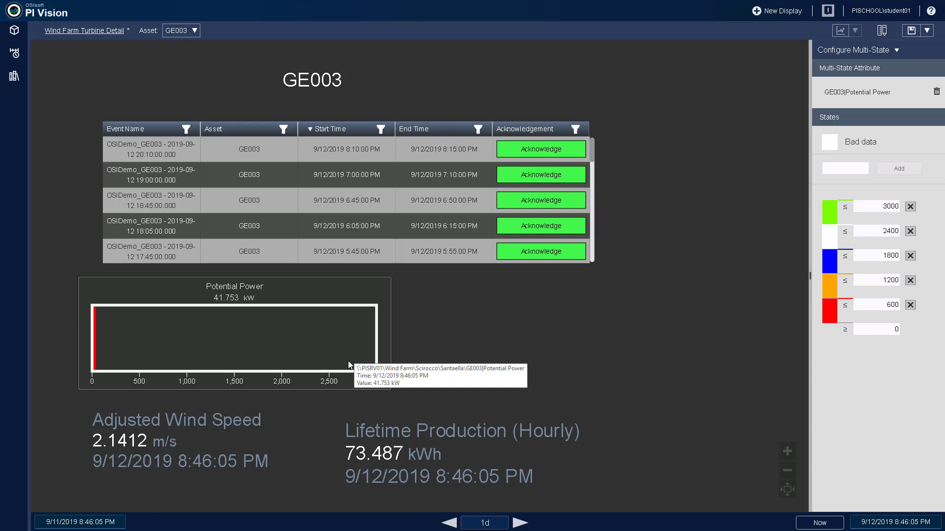
left_click(911, 232)
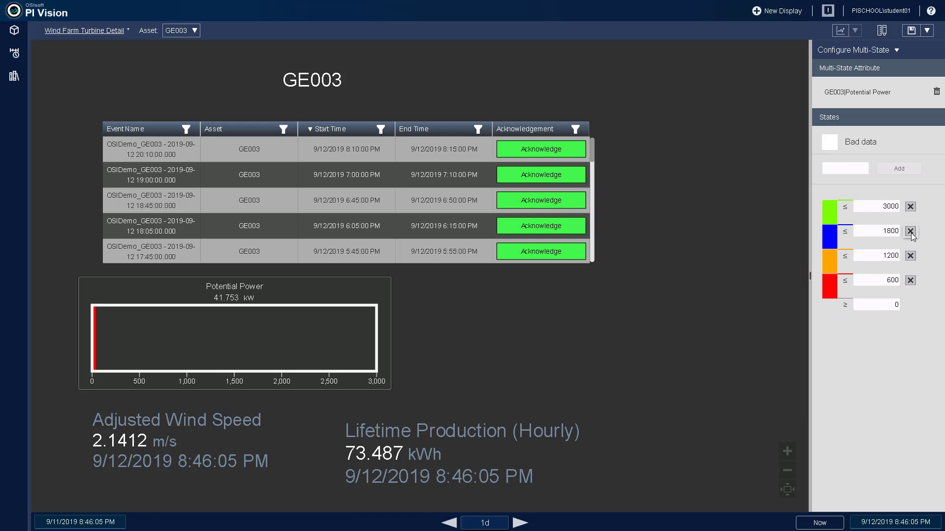
left_click(910, 231)
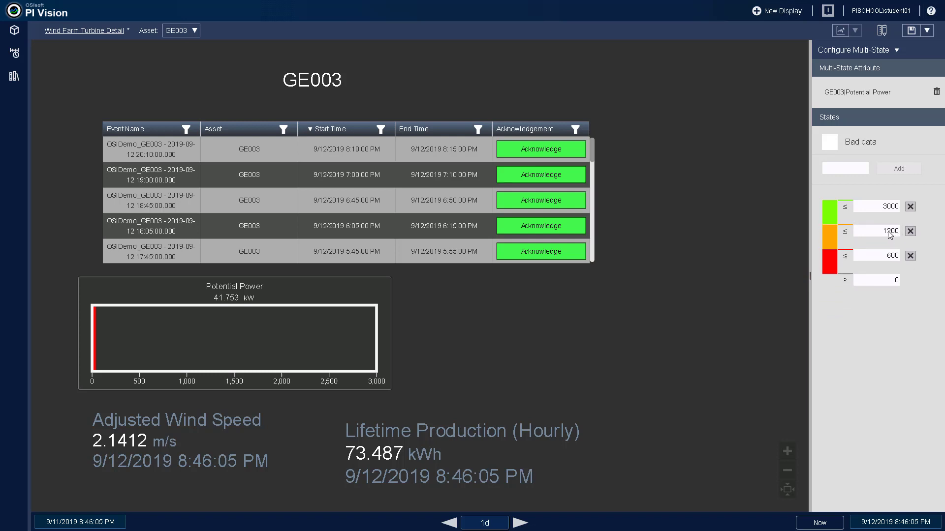
left_click_drag(888, 232, 891, 232)
type("0")
left_click(890, 256)
left_click_drag(888, 257, 890, 258)
type("5")
left_click(733, 257)
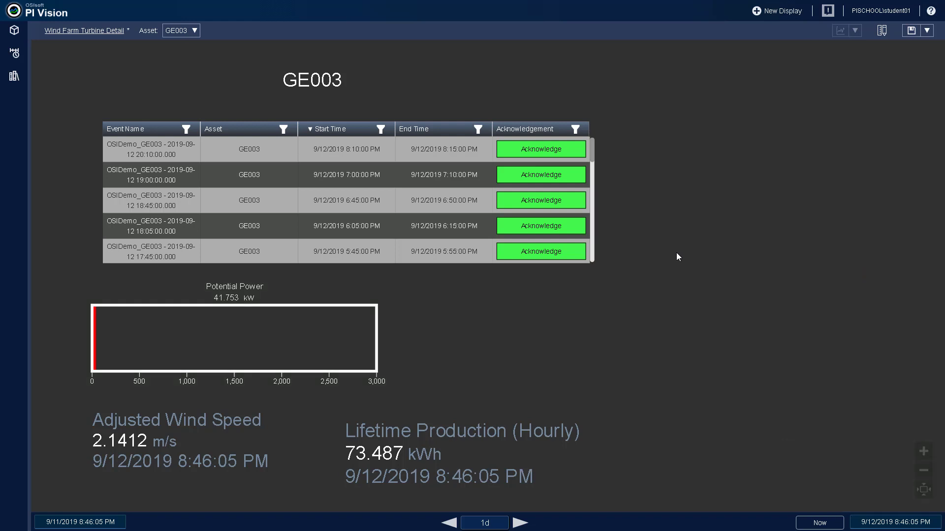
Step: Add a Potential Power trend beside the gauge and leave edit mode
left_click(15, 35)
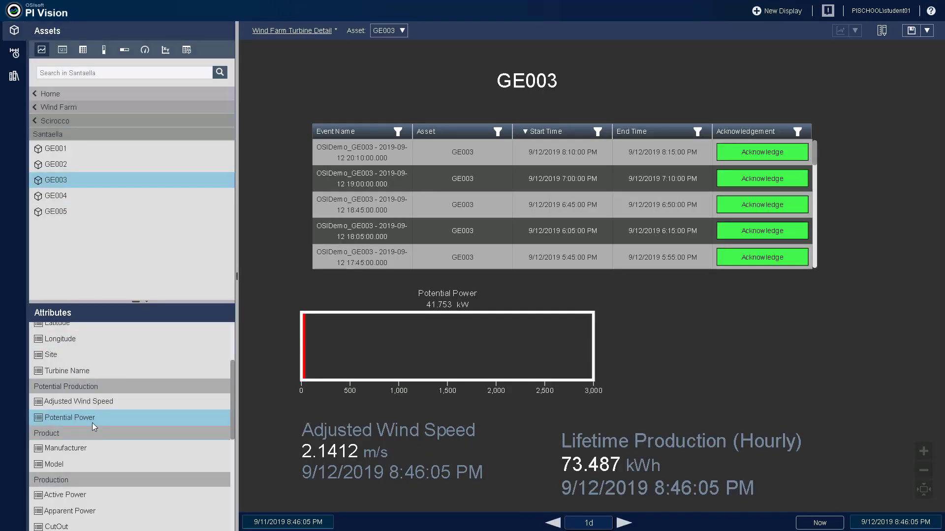
left_click_drag(92, 426, 622, 285)
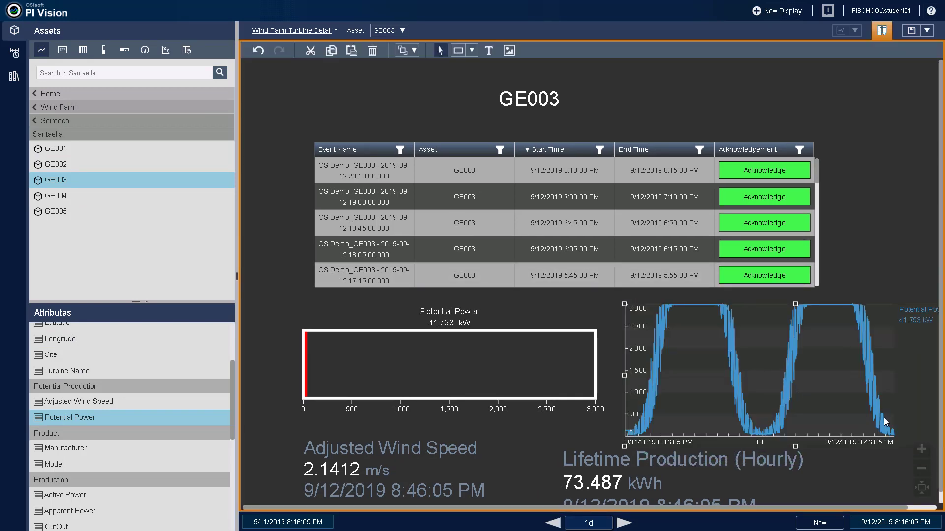
left_click(881, 31)
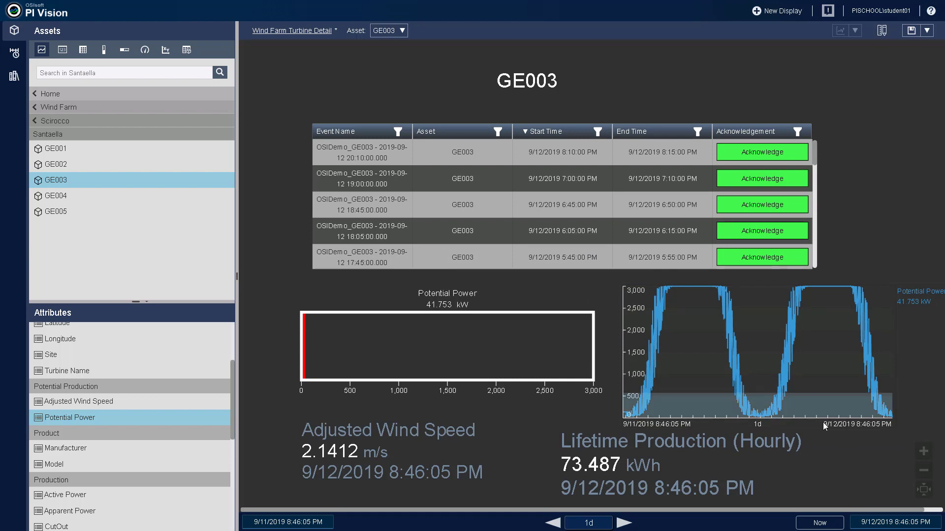
Step: Pan the trend back in time until the gauge shows orange at 729.53 kW
left_click_drag(808, 410, 861, 407)
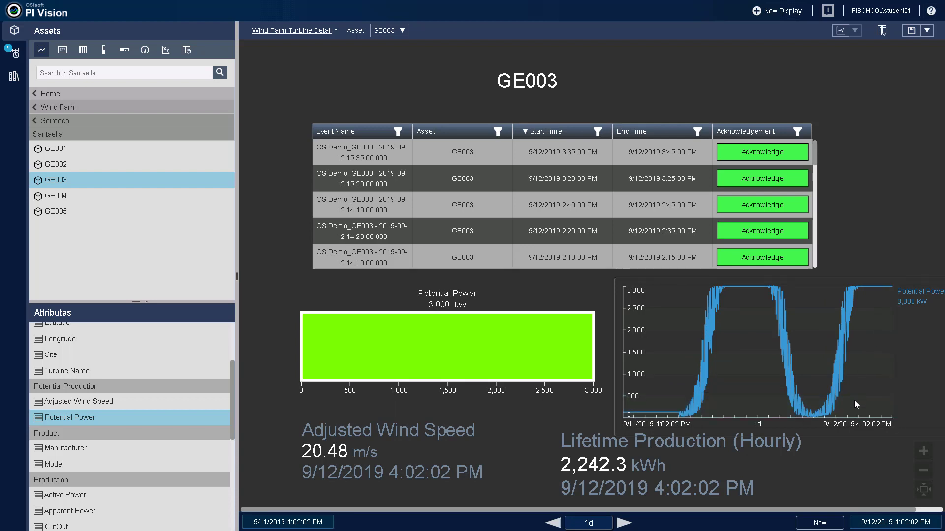
left_click_drag(828, 409, 886, 409)
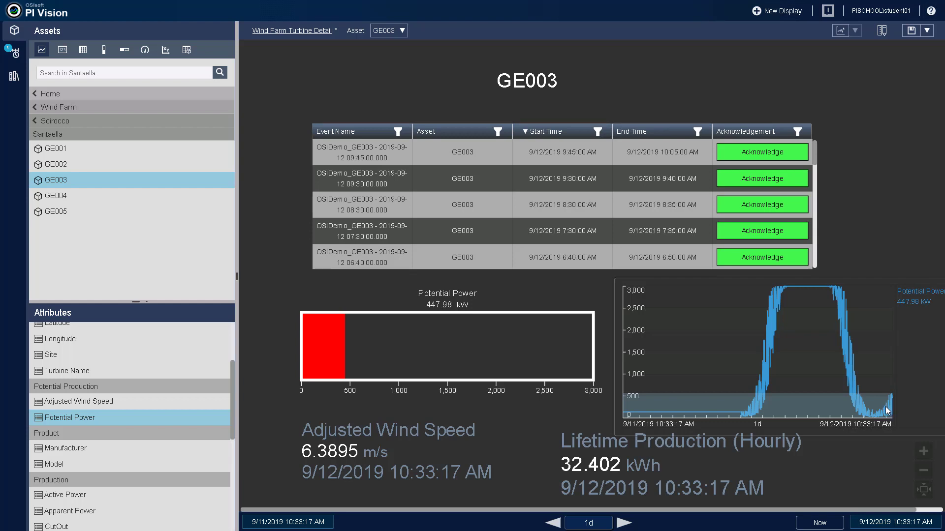
left_click_drag(886, 407, 879, 409)
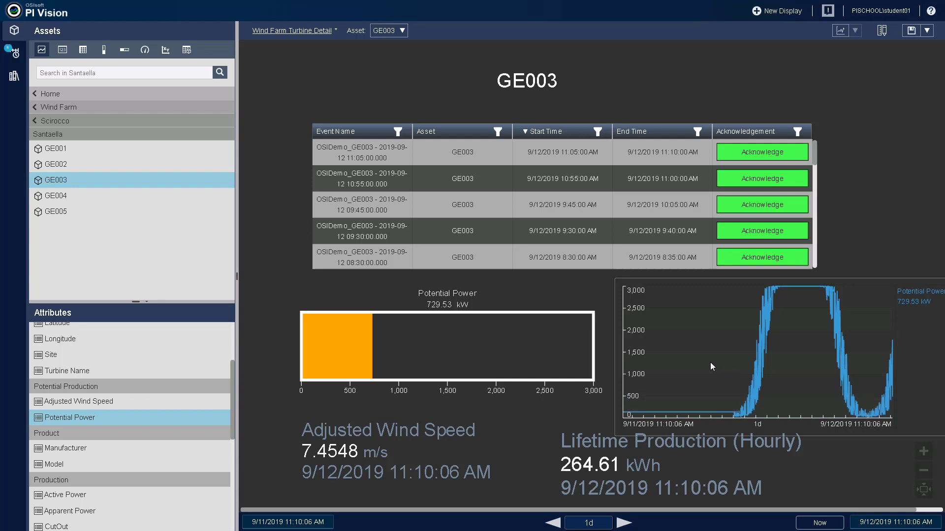
left_click(881, 30)
Step: Delete the trend and place an enlarged Renewable Energy wind turbine graphic beside the gauge
key("Delete")
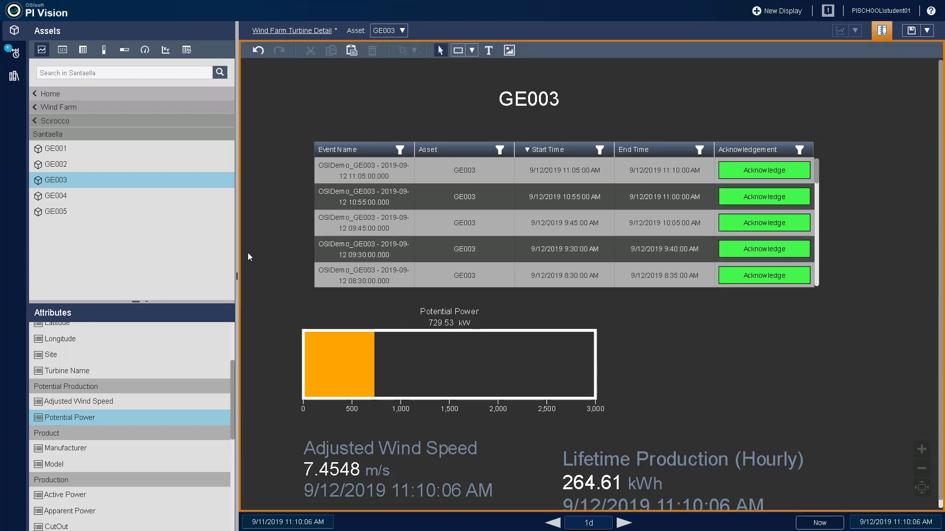
left_click(15, 77)
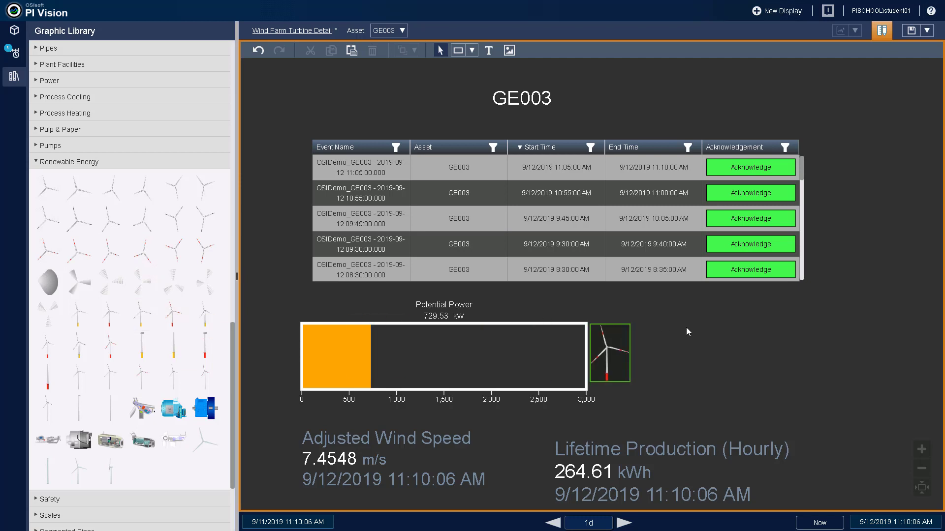
mouse_move(174, 315)
left_mouse_down()
mouse_move(699, 328)
mouse_move(759, 287)
left_mouse_up()
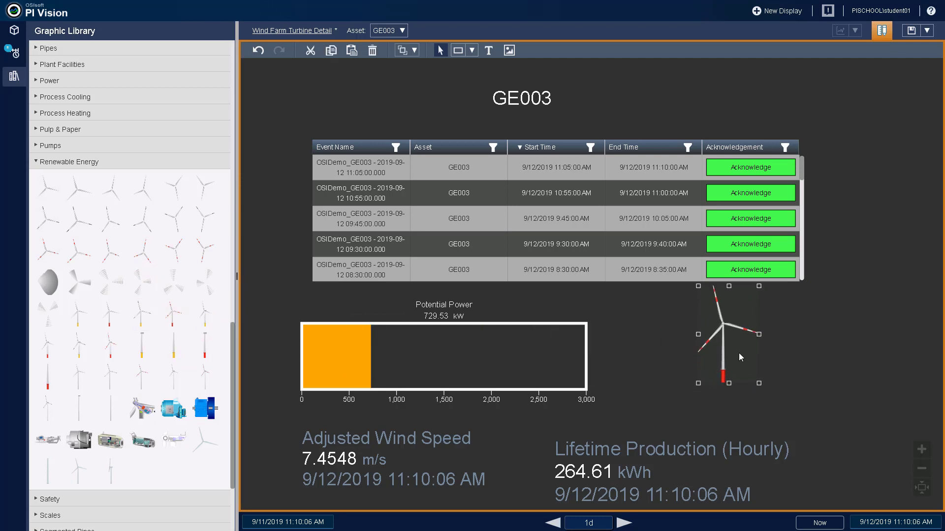
left_click_drag(697, 382, 645, 426)
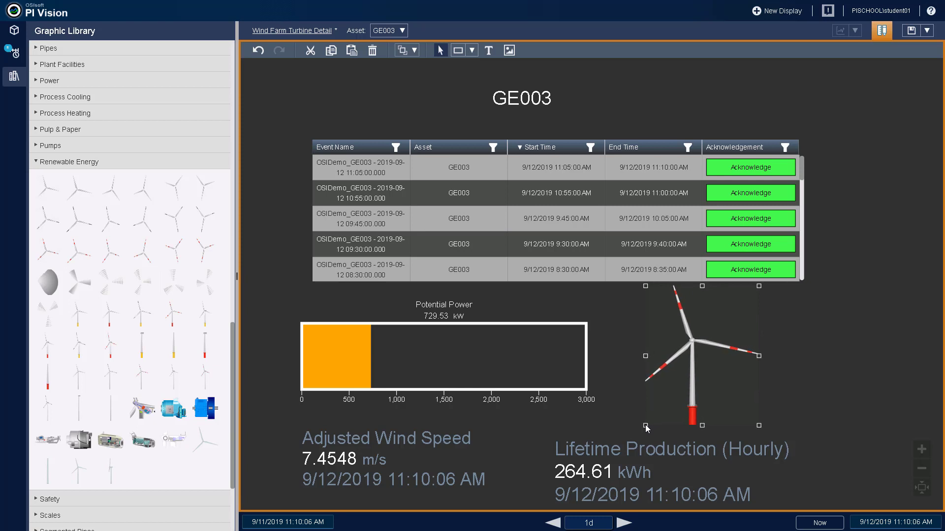
Step: Drag GE003's Status attribute into the turbine graphic's Multi-State Attribute box
right_click(705, 369)
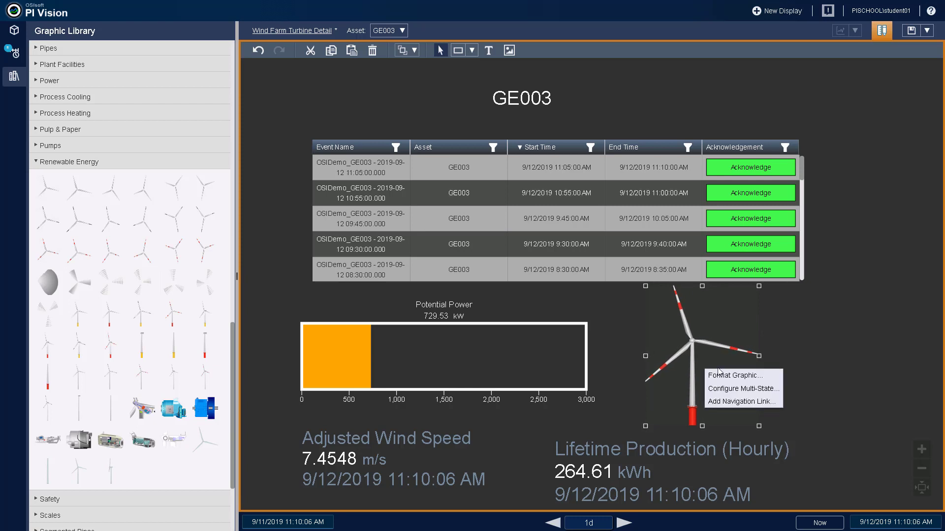
left_click(762, 389)
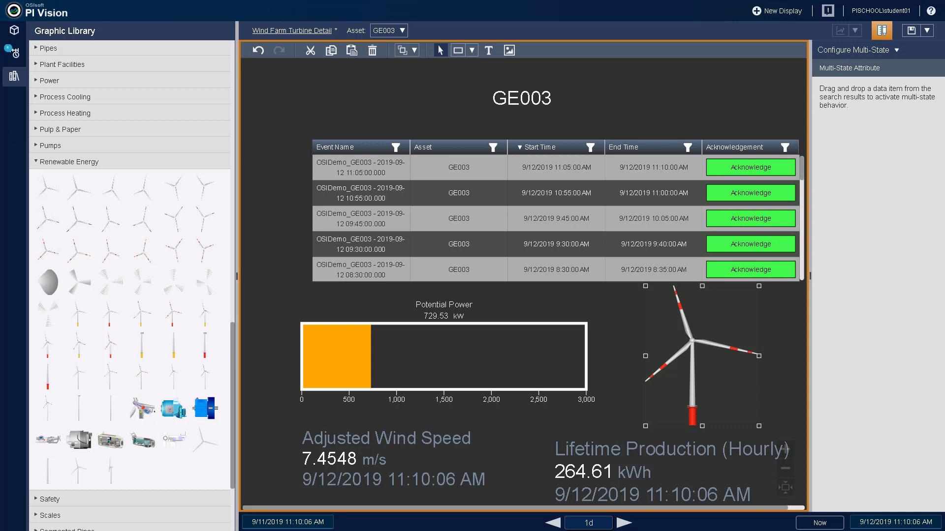
left_click(15, 32)
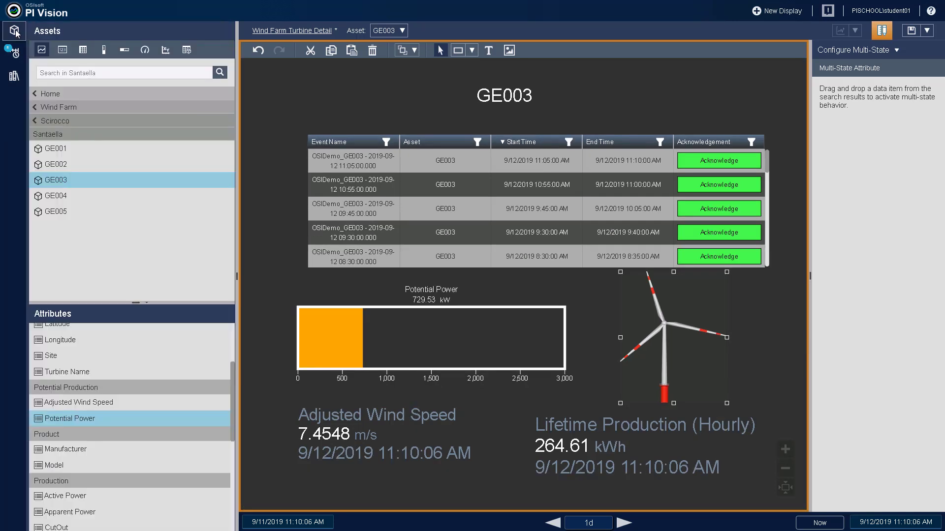
scroll(127, 426, "down", 3)
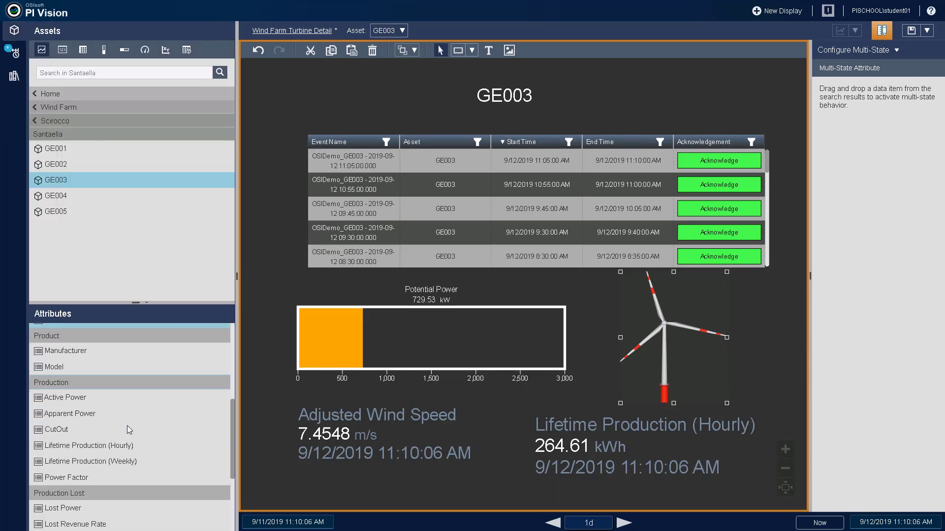
scroll(127, 426, "down", 3)
mouse_move(67, 430)
left_mouse_down()
mouse_move(804, 168)
mouse_move(834, 120)
left_mouse_up()
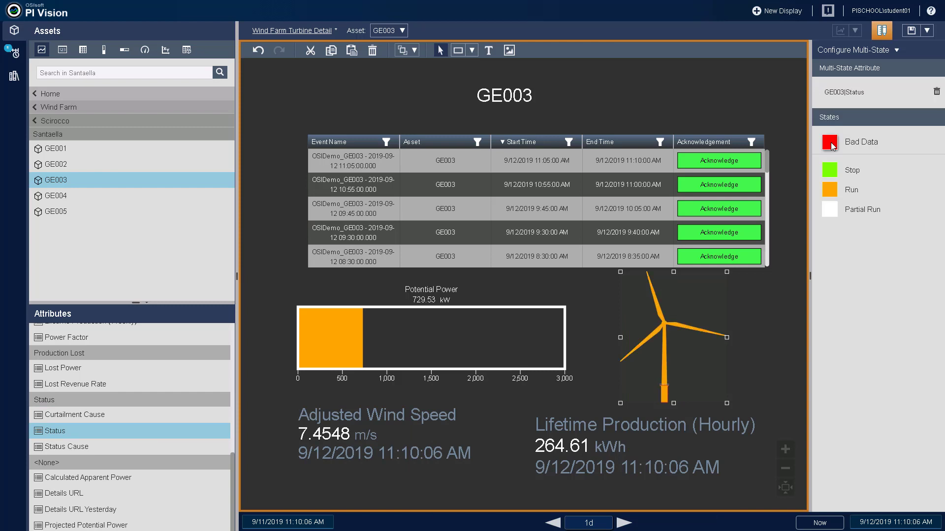
Step: Colour the turbine's Bad Data state white and its Stop state red
left_click(832, 144)
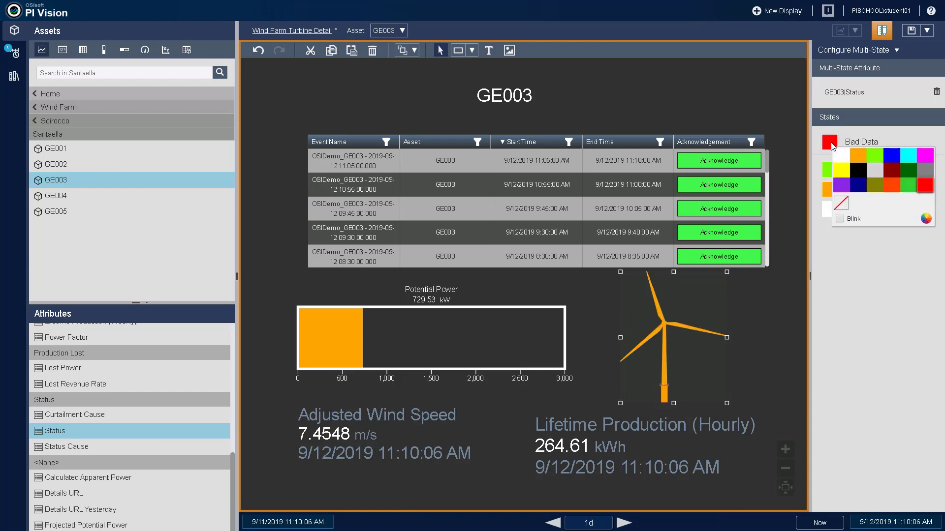
left_click(841, 155)
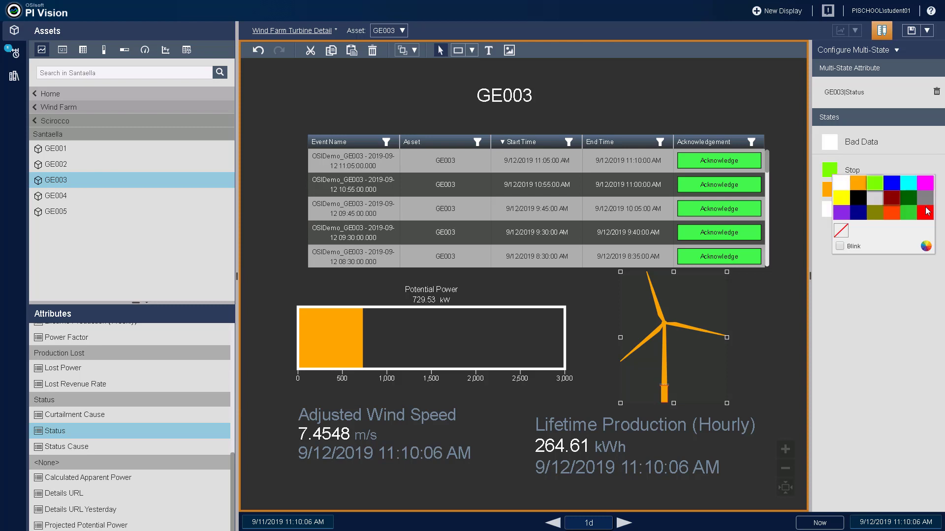
left_click(925, 213)
left_click(830, 170)
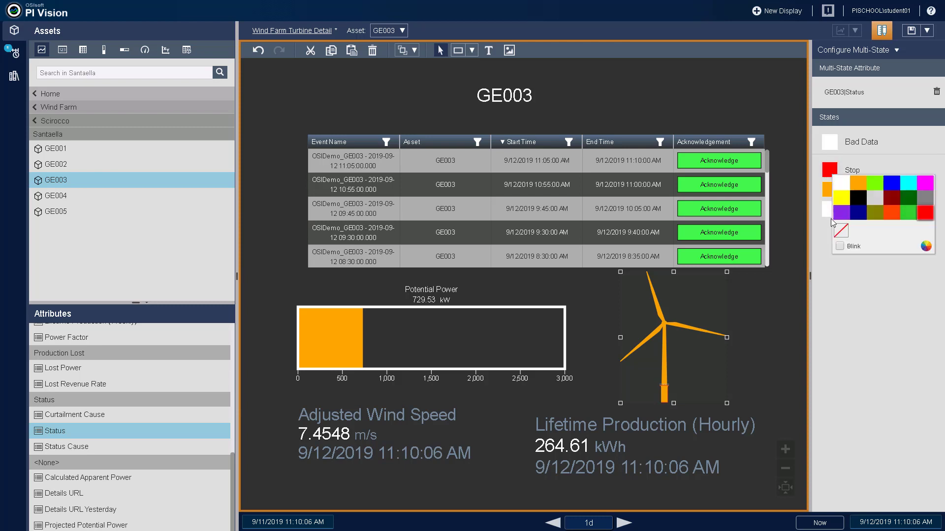
left_click(839, 247)
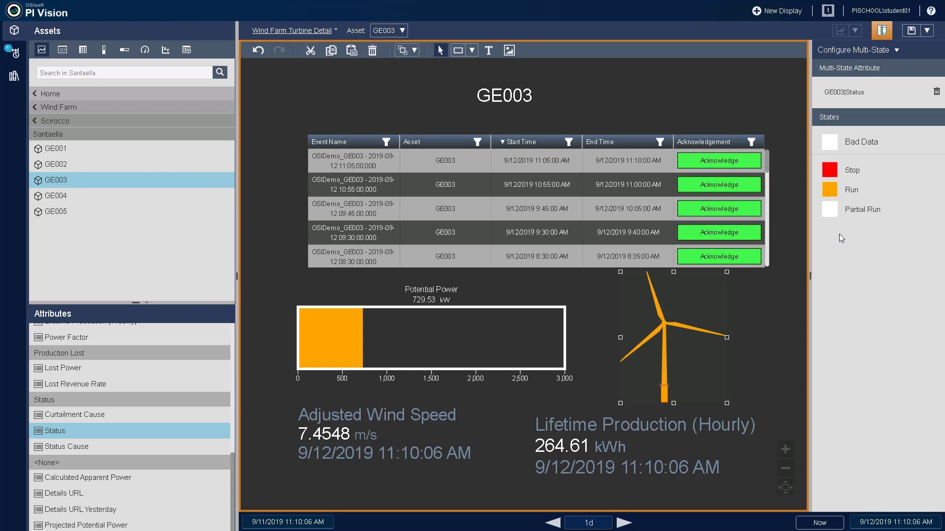
Step: Make the Run state transparent and the Partial Run state orange
left_click(834, 192)
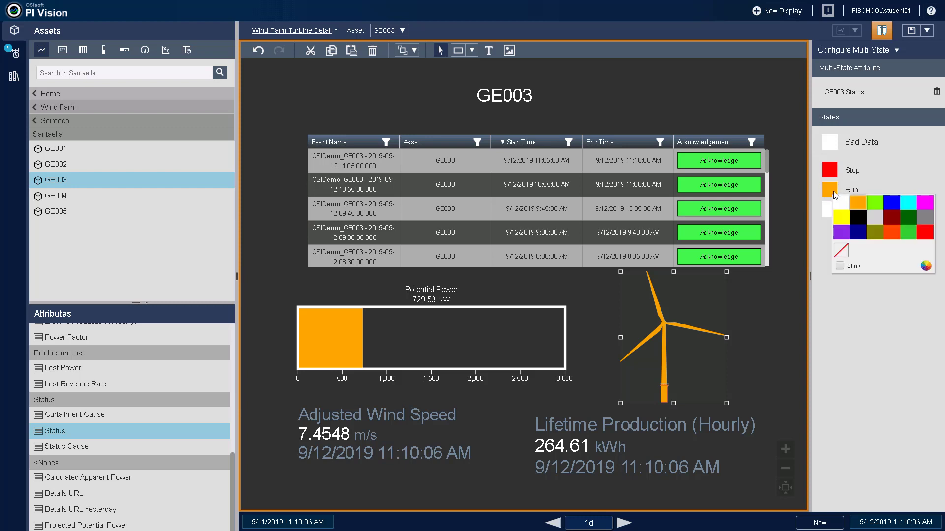
left_click(841, 251)
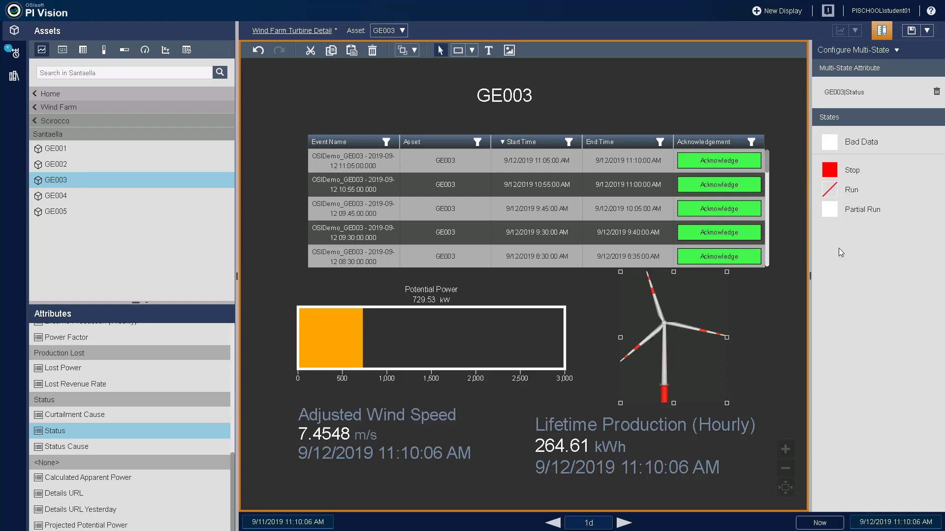
left_click(831, 211)
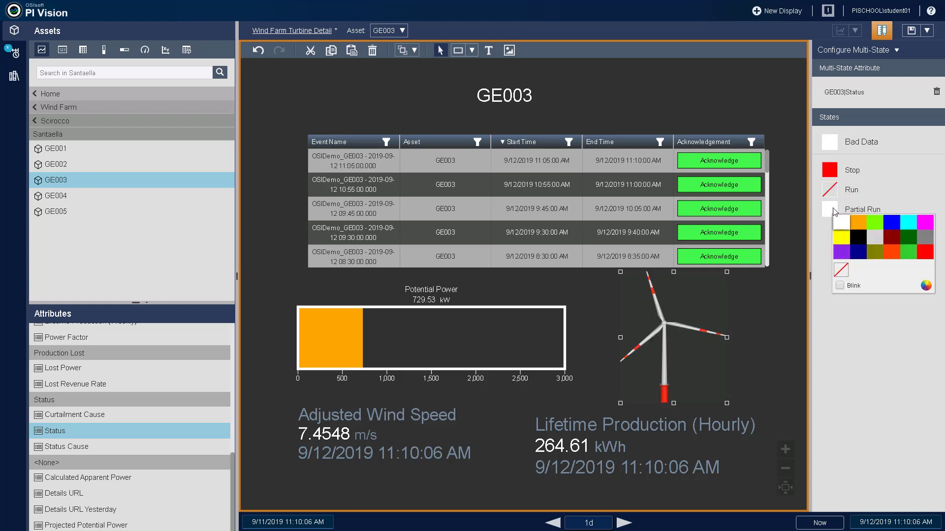
left_click(858, 224)
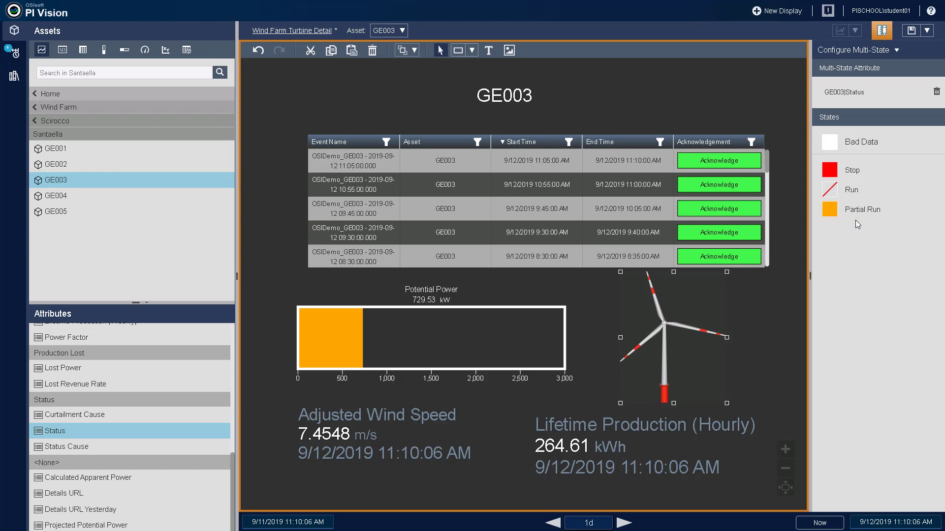
Step: Set the start time to -5m and step back three intervals to 10:45–10:50 AM
left_click(782, 290)
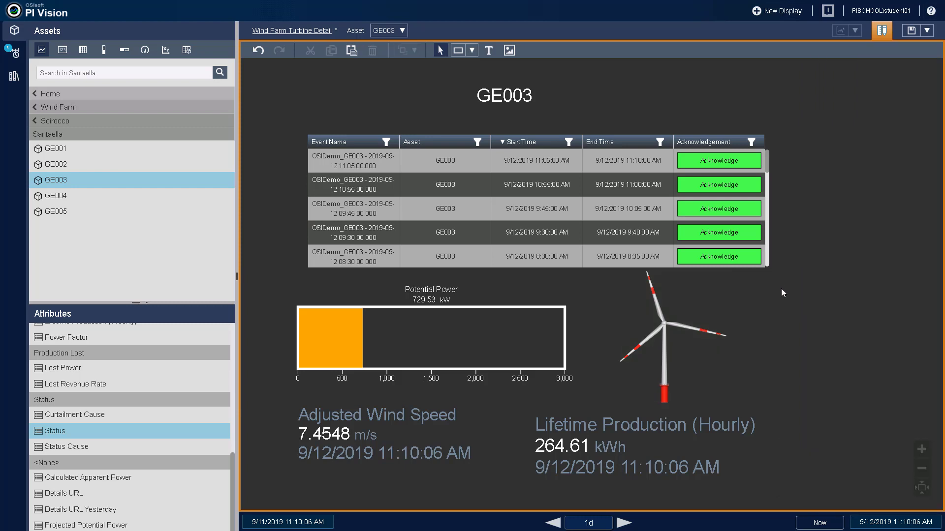
left_click(290, 523)
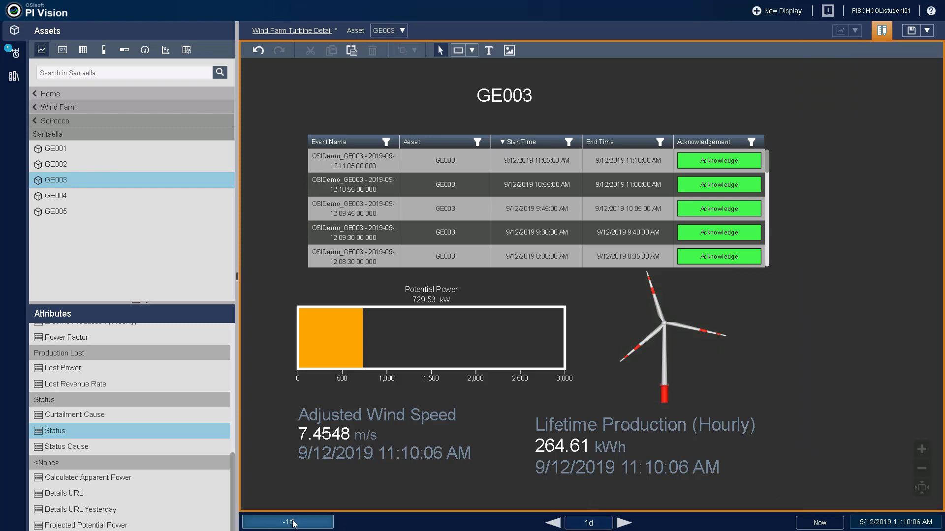
type("-5m")
key("Return")
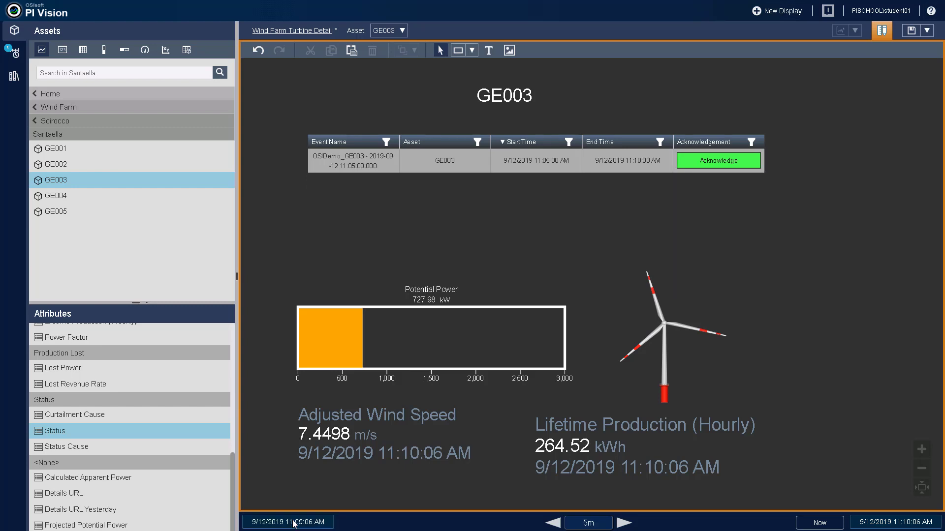
left_click(554, 523)
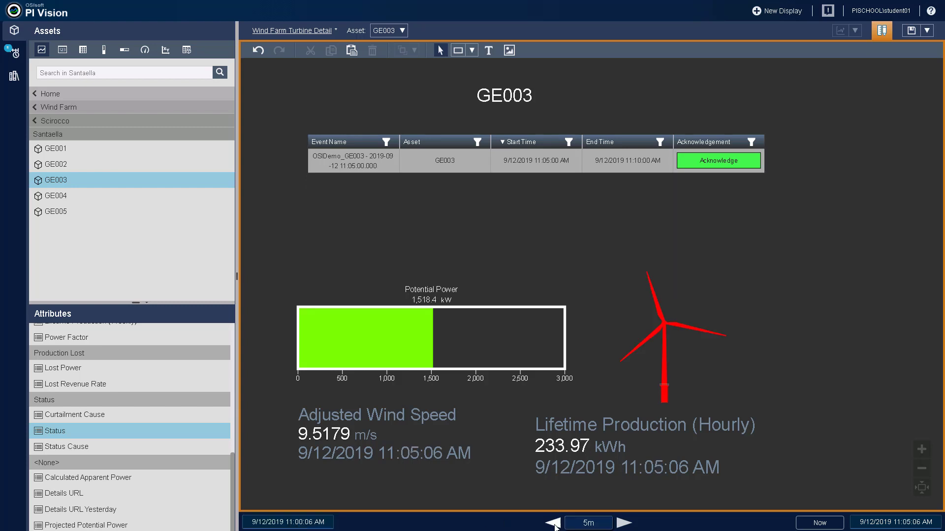
left_click(554, 523)
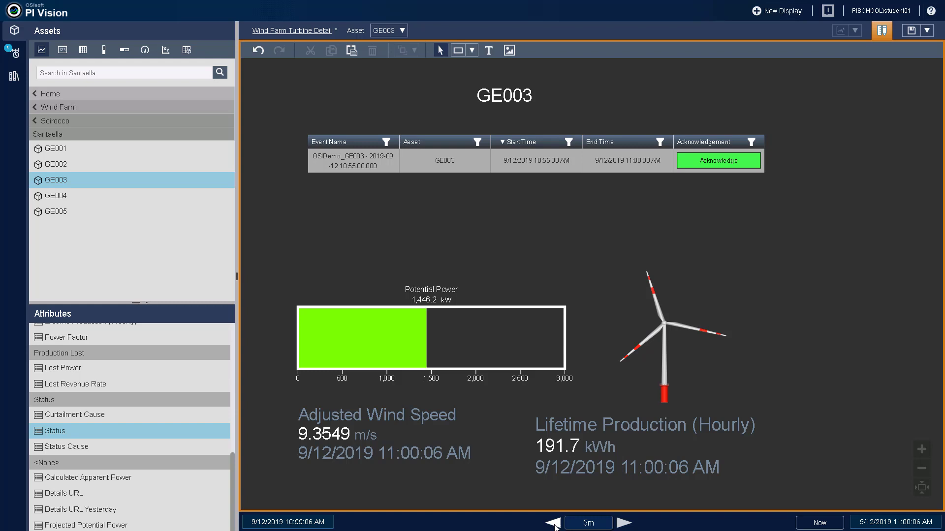
left_click(553, 523)
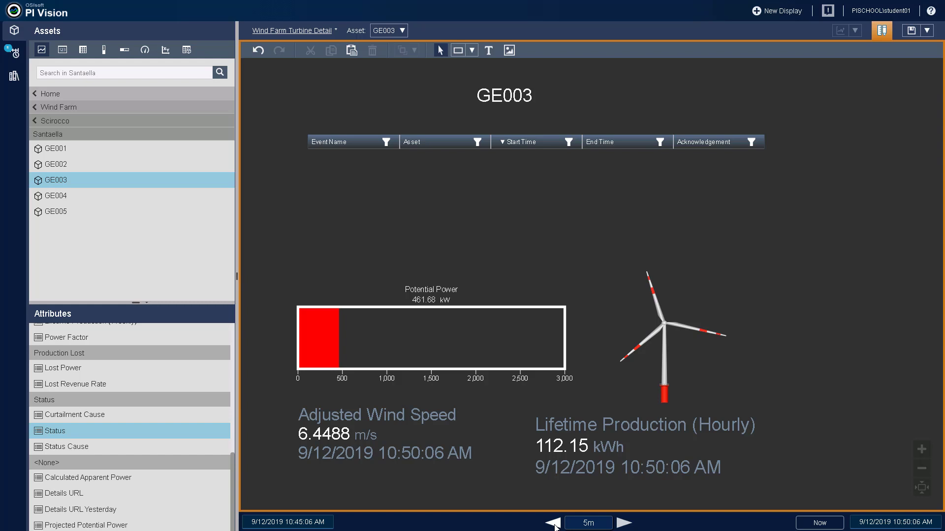
Step: Select GE005 from the Asset dropdown and open its turbine's GE005|Status multi-state settings
left_click(402, 31)
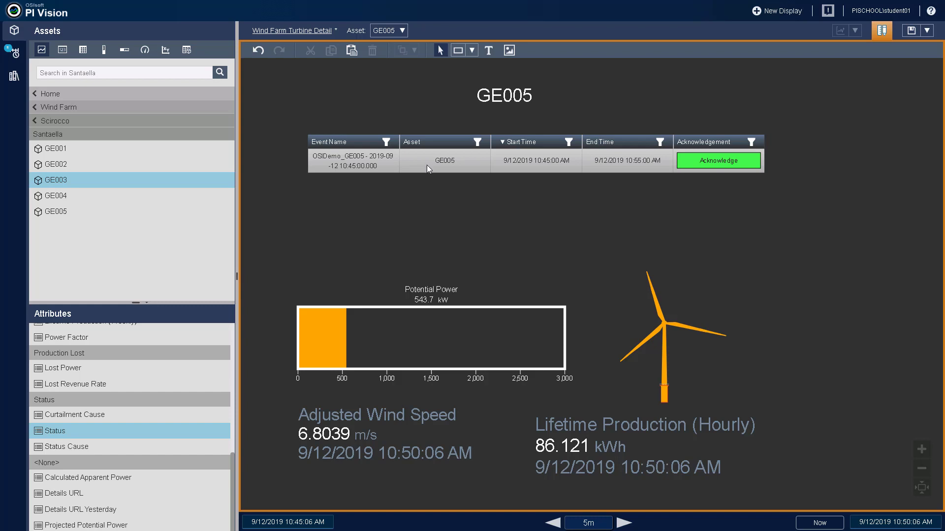
right_click(666, 321)
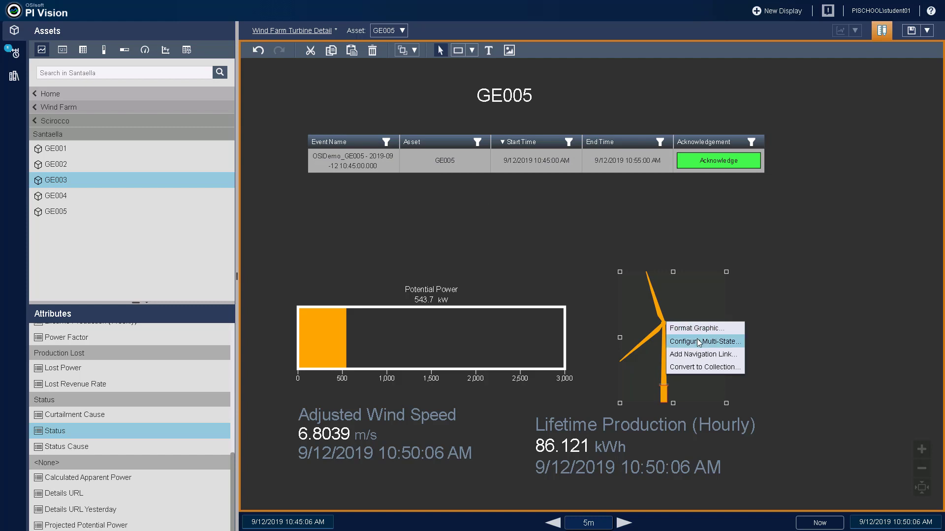
left_click(699, 342)
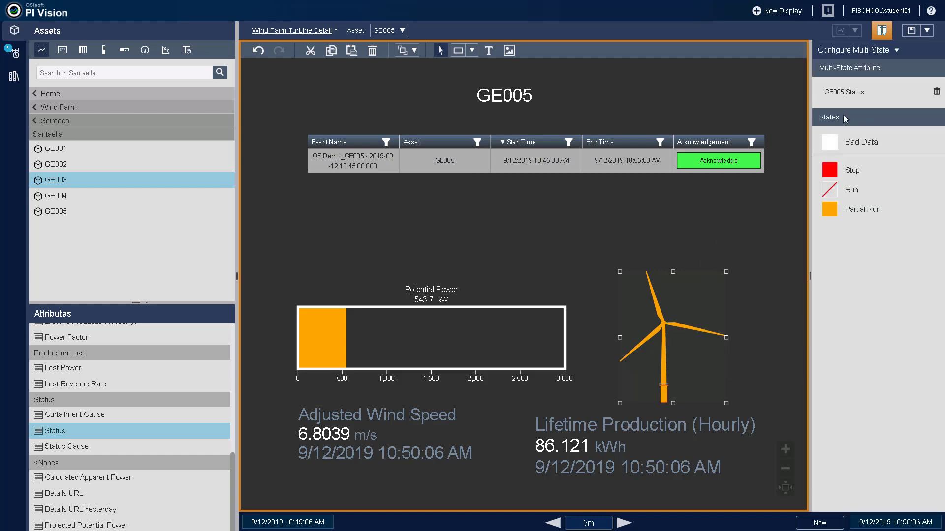